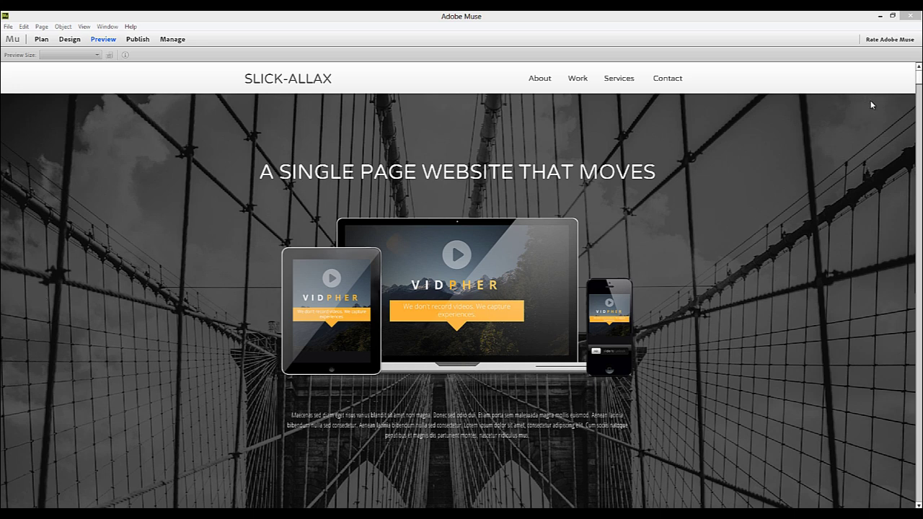
Scroll down through the SLICK-ALLAX site preview.
{"action": "left_click_drag", "start_coordinate": [919, 78], "coordinate": [904, 97]}
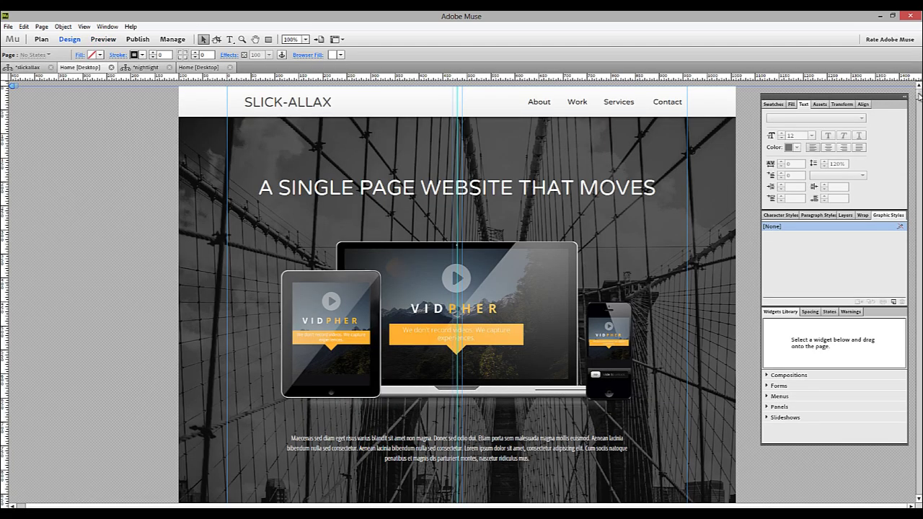
Scroll to the WHO WE ARE heading and select its text to inspect it.
{"action": "scroll", "coordinate": [918, 97], "scroll_direction": "down", "scroll_amount": 6}
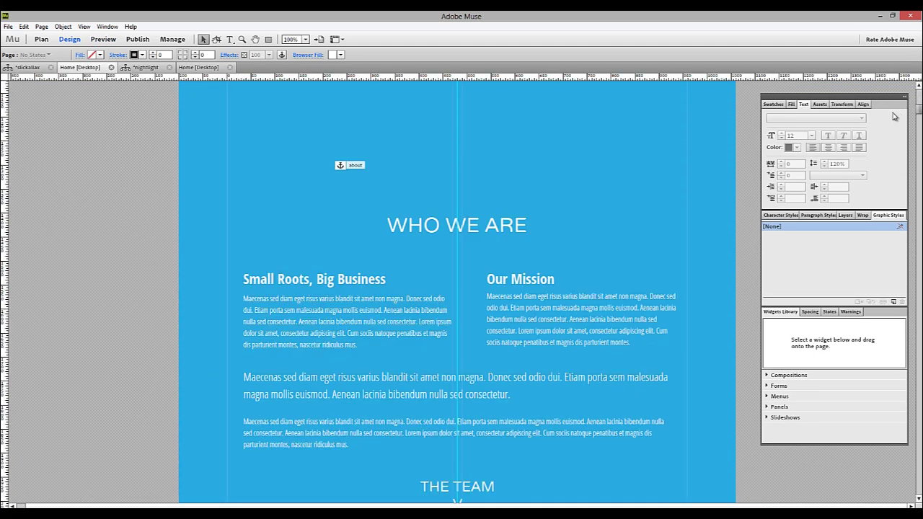
{"action": "left_click", "coordinate": [569, 229]}
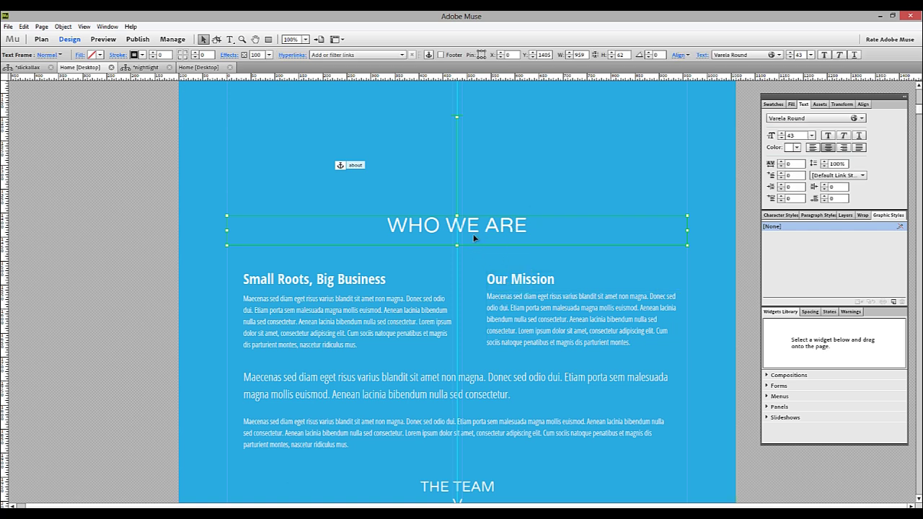
{"action": "double_click", "coordinate": [395, 225]}
{"action": "left_click_drag", "start_coordinate": [395, 225], "coordinate": [549, 235]}
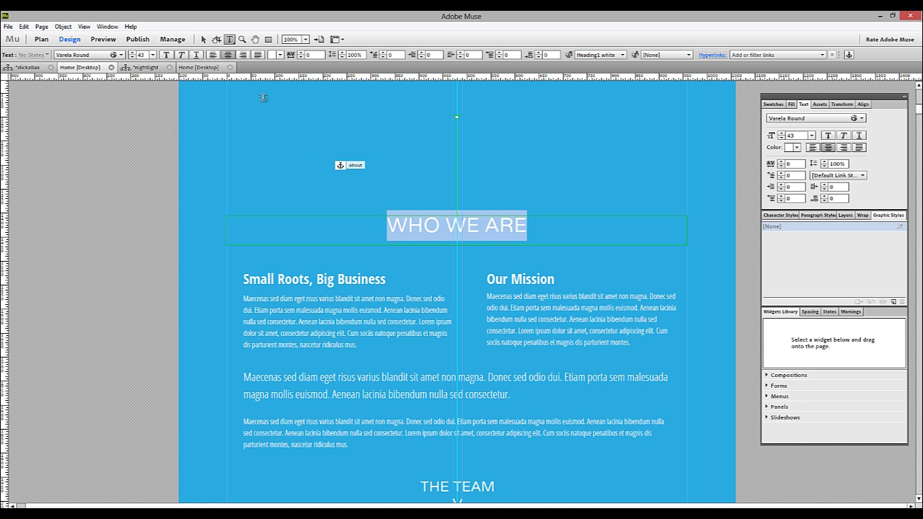
{"action": "left_click", "coordinate": [203, 39]}
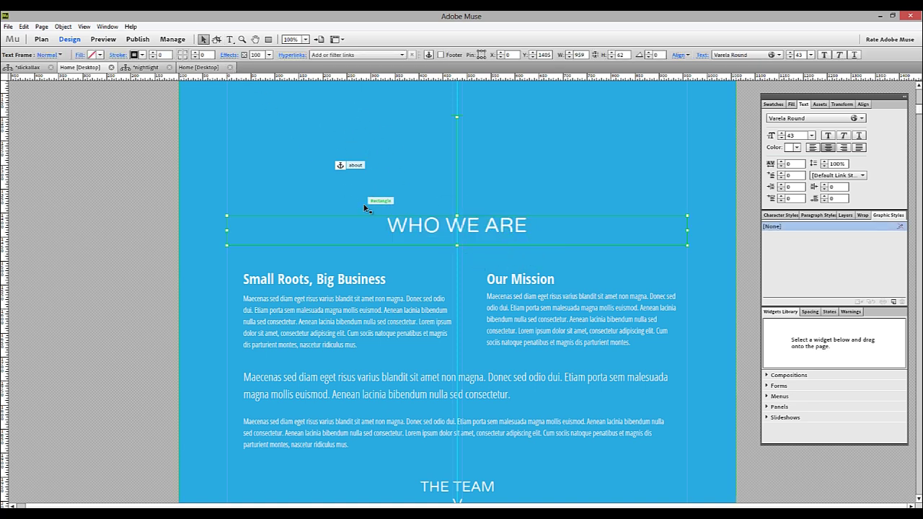
Draw a text frame under WHO WE ARE with centred, white, size 25 Sample Text.
{"action": "left_click", "coordinate": [229, 39]}
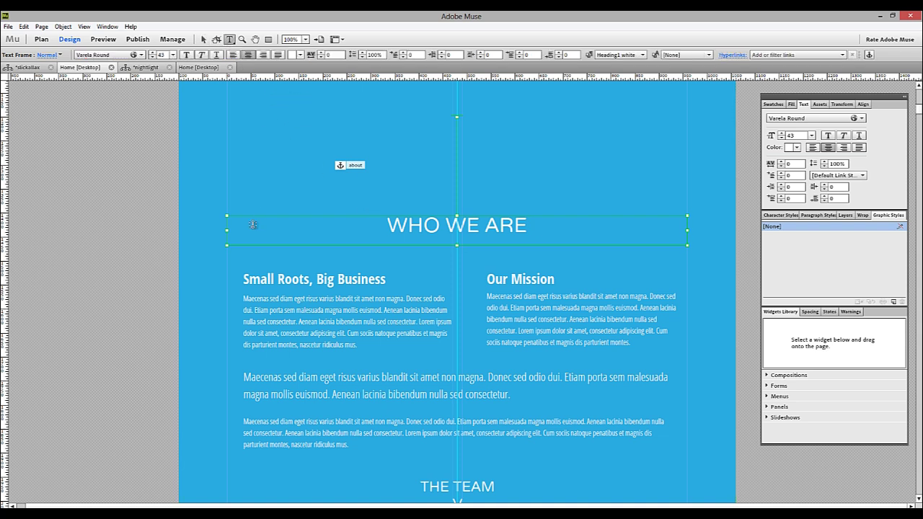
{"action": "left_click_drag", "start_coordinate": [235, 252], "coordinate": [613, 260]}
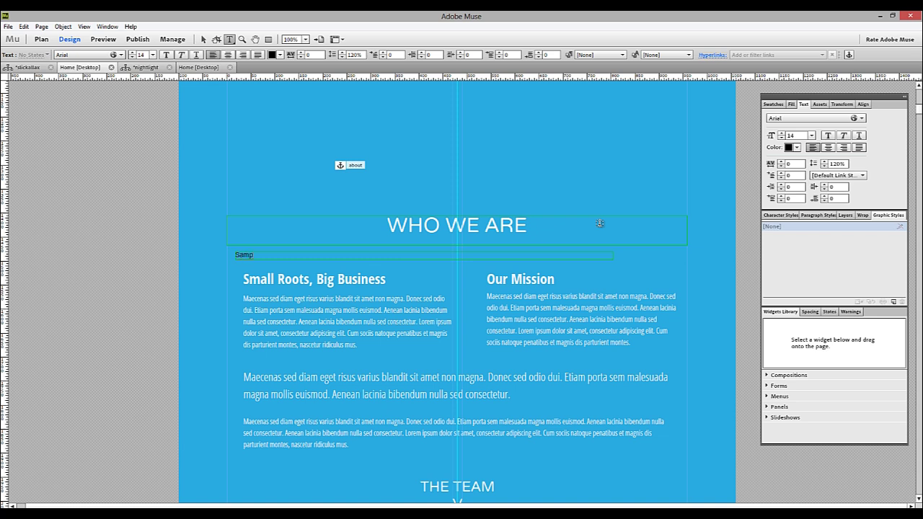
{"action": "key", "text": "ctrl+a"}
{"action": "left_click", "coordinate": [228, 55]}
{"action": "left_click", "coordinate": [286, 56]}
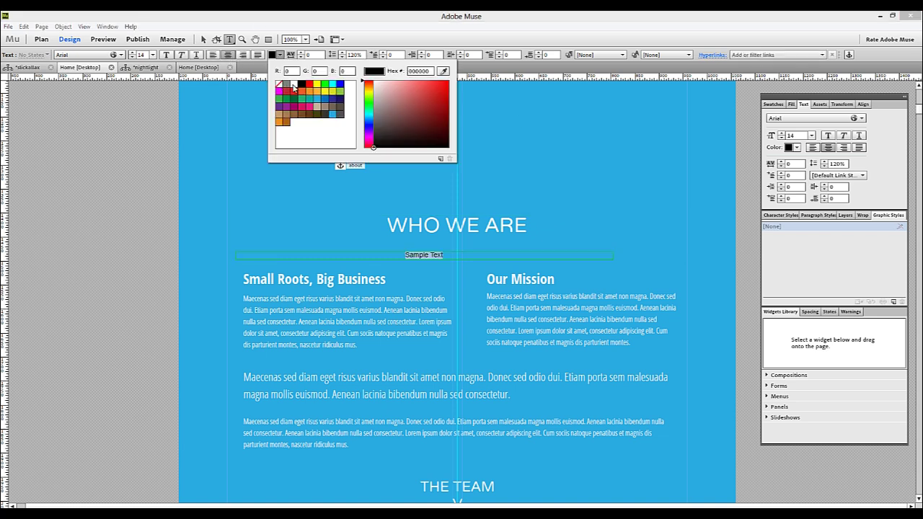
{"action": "left_click", "coordinate": [293, 87]}
{"action": "left_click_drag", "start_coordinate": [134, 56], "coordinate": [221, 46]}
{"action": "left_click", "coordinate": [203, 39]}
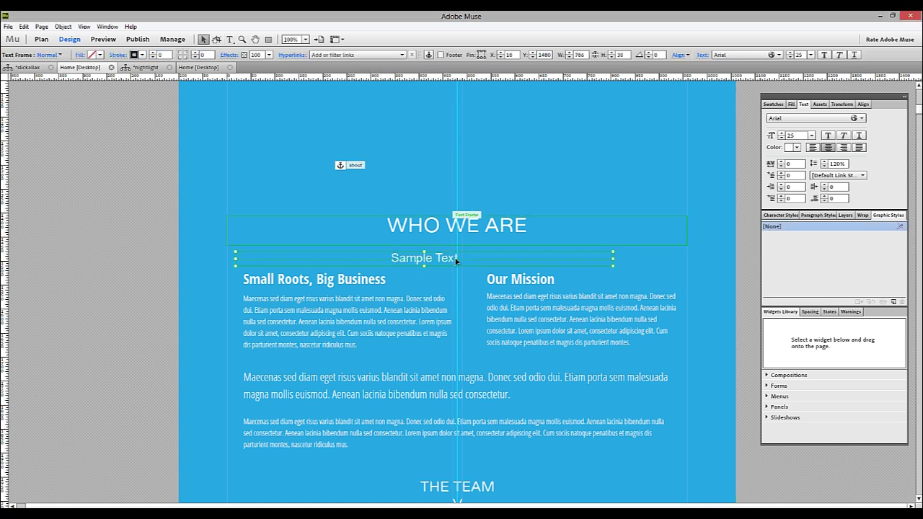
{"action": "mouse_move", "coordinate": [449, 261]}
{"action": "left_mouse_down"}
{"action": "mouse_move", "coordinate": [487, 262]}
{"action": "mouse_move", "coordinate": [457, 266]}
{"action": "left_mouse_up"}
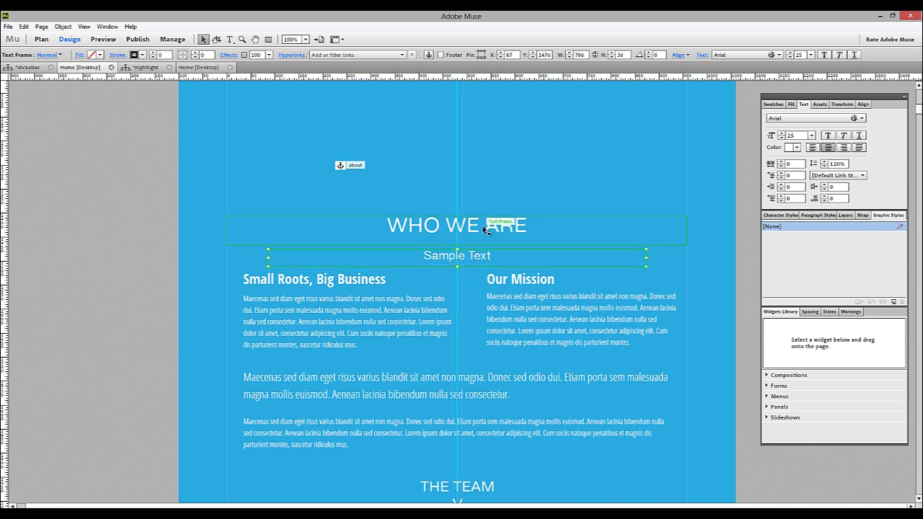
Create a new graphic style from the WHO WE ARE heading named 'Motion Scroll'.
{"action": "left_click", "coordinate": [485, 230]}
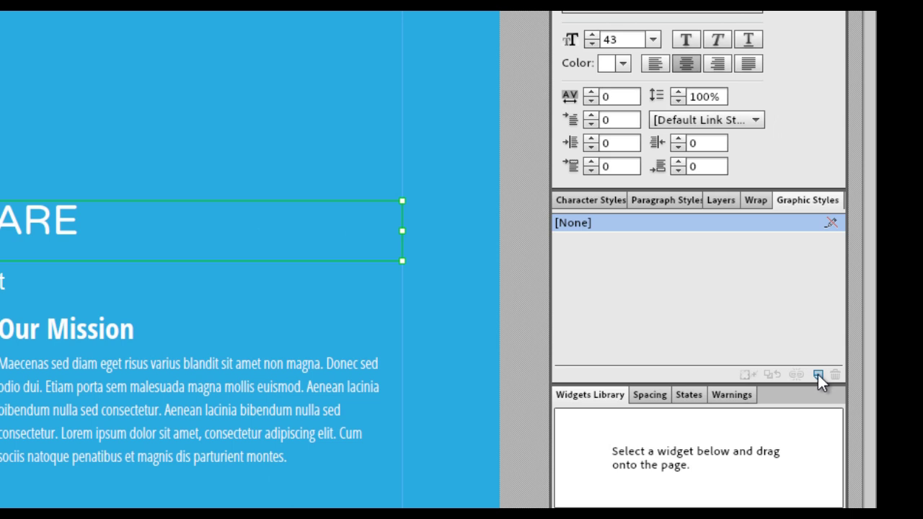
{"action": "left_click", "coordinate": [817, 375]}
{"action": "mouse_move", "coordinate": [575, 246]}
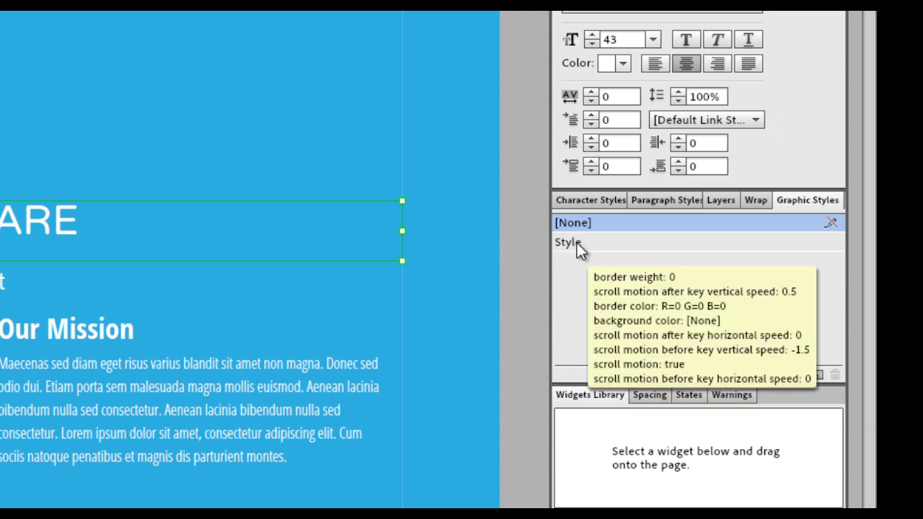
{"action": "double_click", "coordinate": [577, 243]}
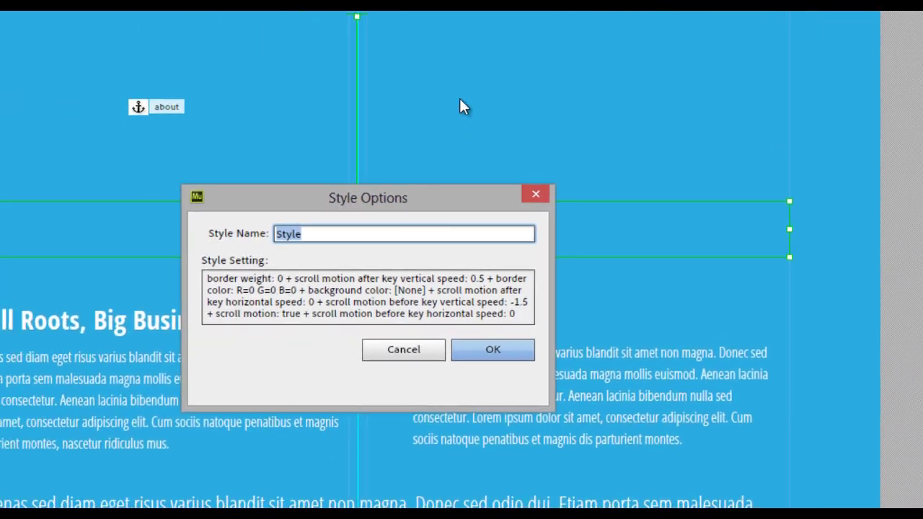
{"action": "type", "text": "Motio"}
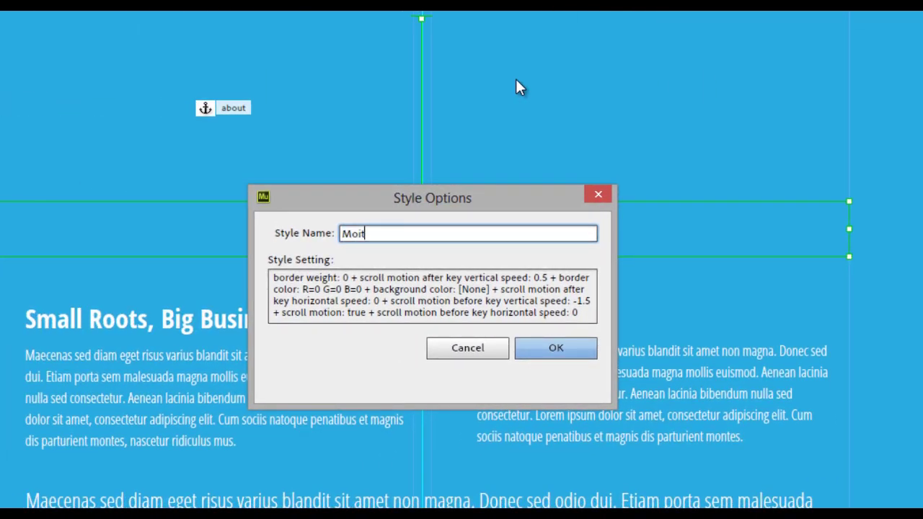
{"action": "key", "text": "BackSpace"}
{"action": "key", "text": "BackSpace"}
{"action": "key", "text": "BackSpace"}
{"action": "type", "text": "tion Scroll"}
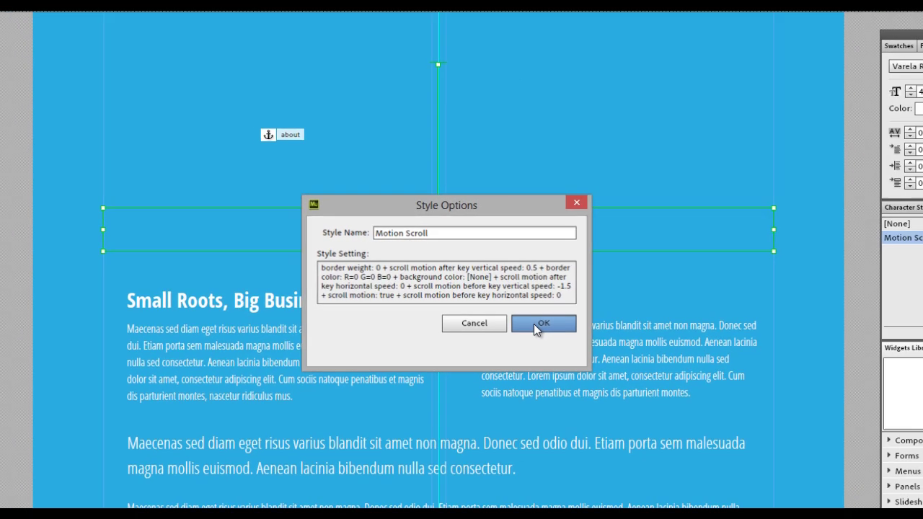
{"action": "left_click", "coordinate": [542, 324]}
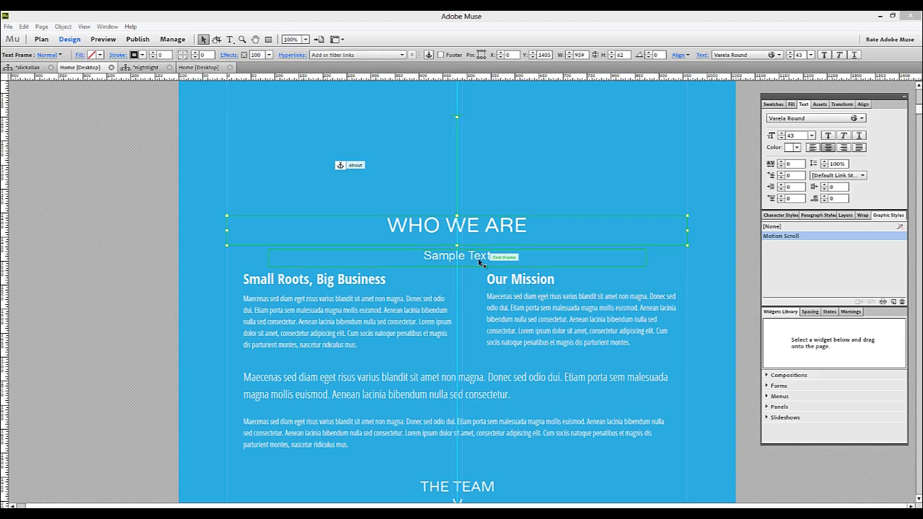
Apply the Motion Scroll graphic style to the Sample Text frame.
{"action": "left_click", "coordinate": [479, 259]}
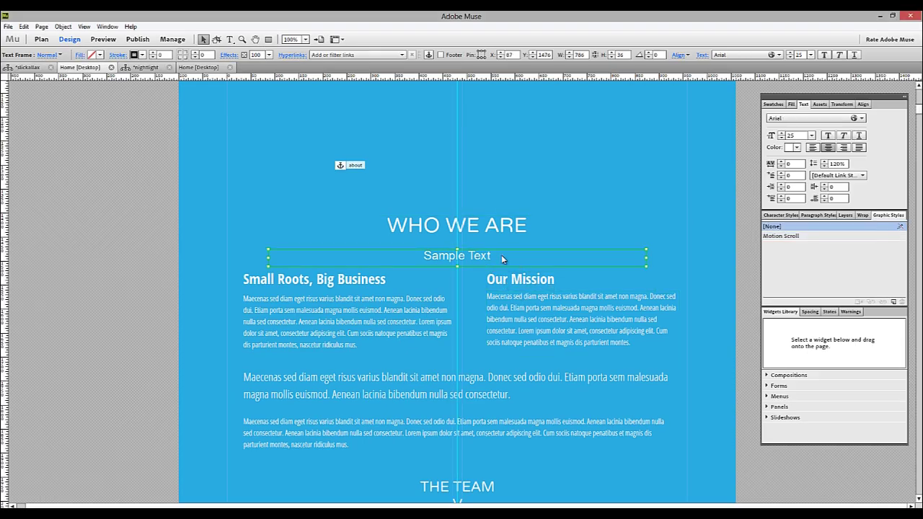
{"action": "left_click", "coordinate": [791, 236]}
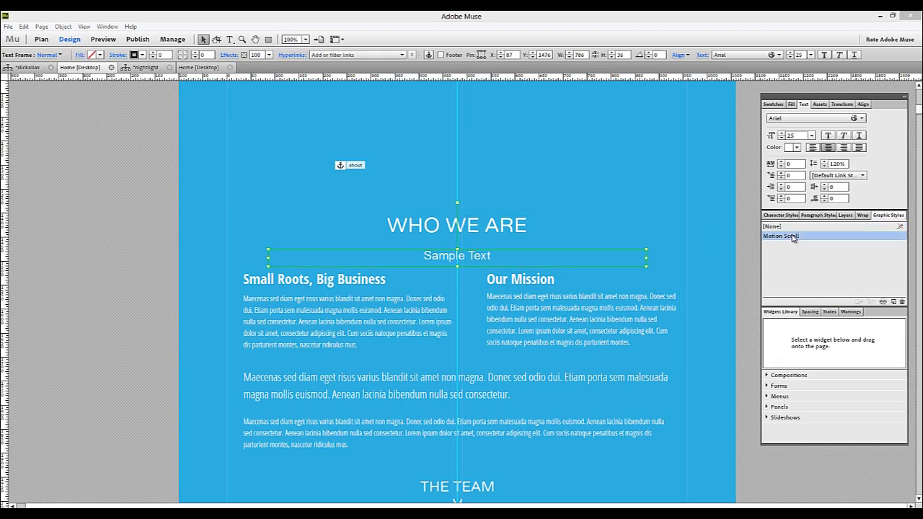
{"action": "double_click", "coordinate": [791, 236]}
{"action": "left_click", "coordinate": [775, 260]}
Add a horizontal guide above the heading and move Sample Text's motion key up to it.
{"action": "left_click", "coordinate": [508, 220]}
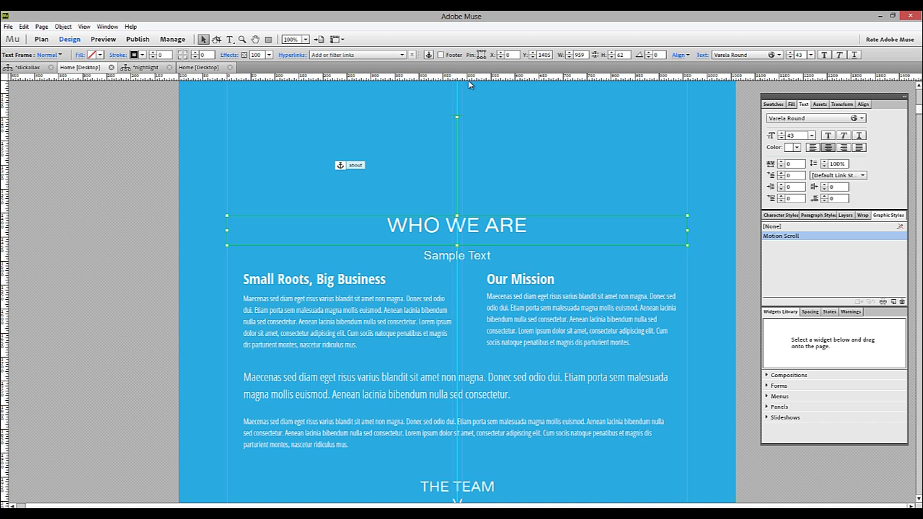
{"action": "left_click_drag", "start_coordinate": [468, 82], "coordinate": [481, 119]}
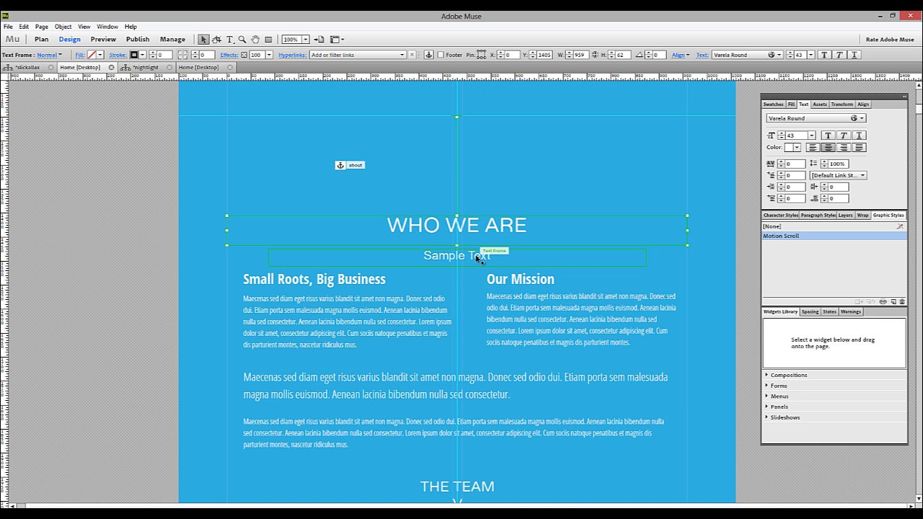
{"action": "left_click", "coordinate": [476, 258]}
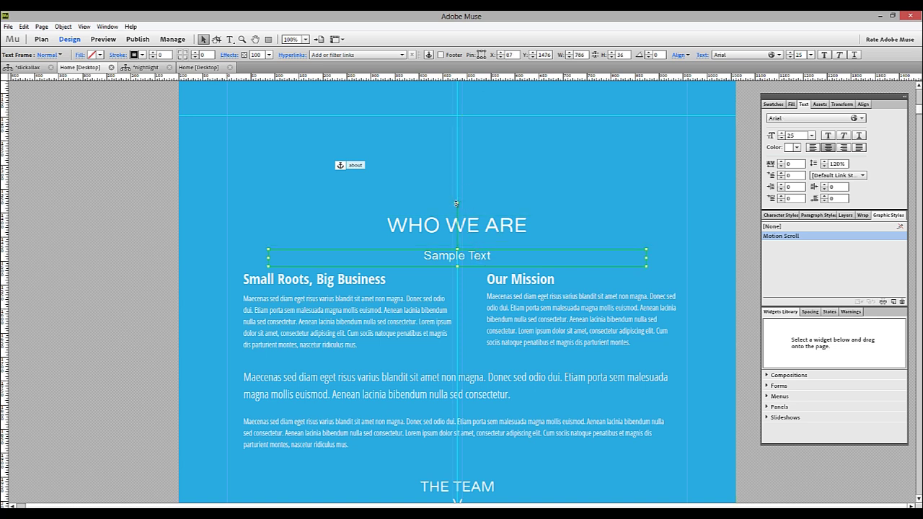
{"action": "left_click_drag", "start_coordinate": [455, 201], "coordinate": [461, 117]}
Preview the page to test the Sample Text scroll motion, then return to Design.
{"action": "left_click", "coordinate": [105, 40]}
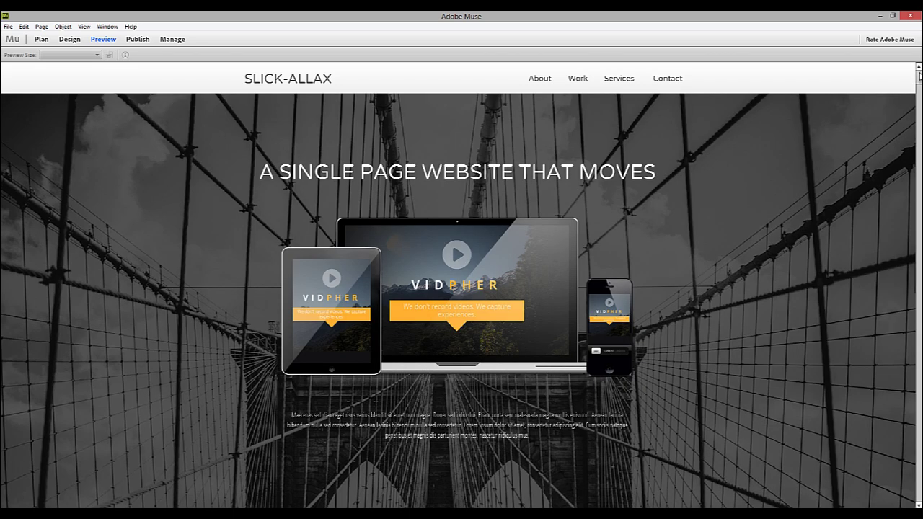
{"action": "left_click_drag", "start_coordinate": [919, 76], "coordinate": [898, 93]}
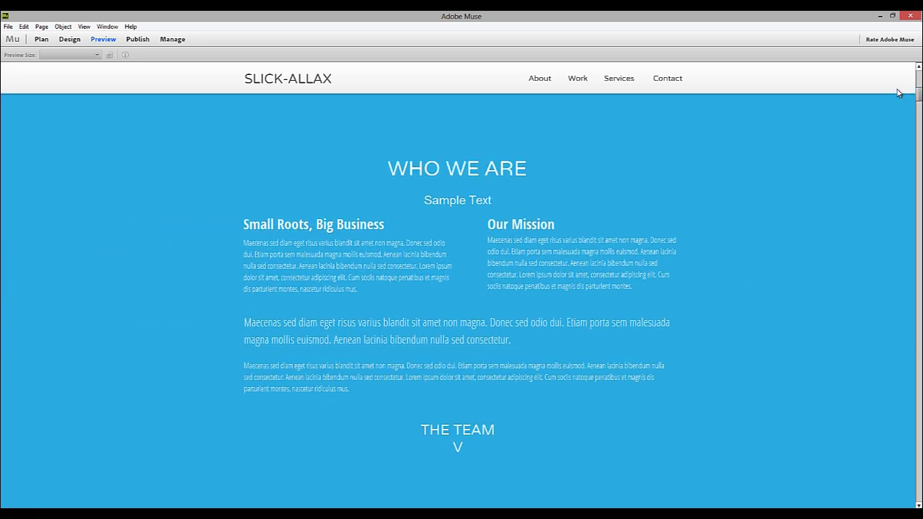
{"action": "left_click", "coordinate": [69, 40]}
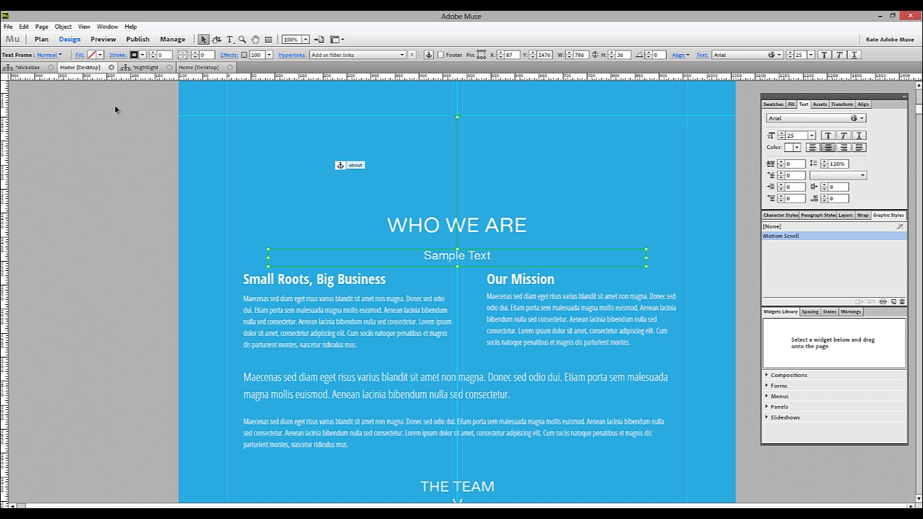
Switch to the NightLight Home page and scroll through its preview.
{"action": "left_click", "coordinate": [150, 69]}
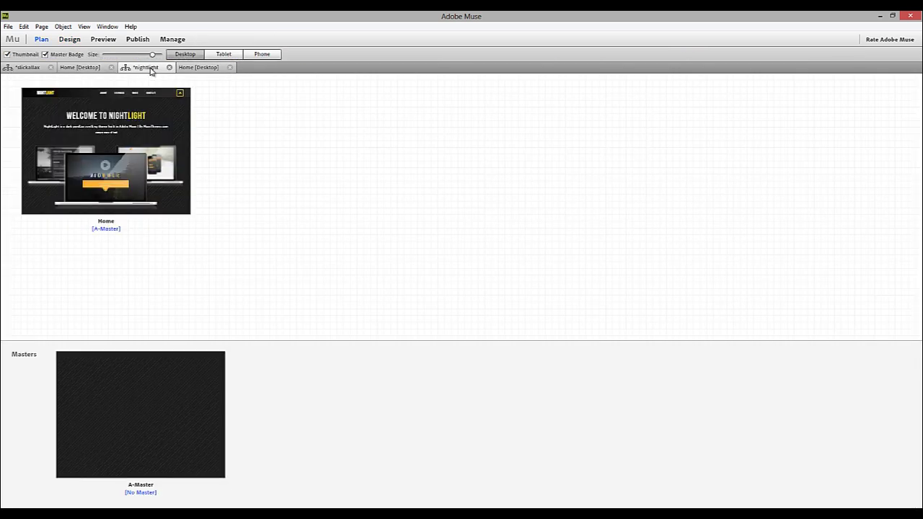
{"action": "left_click", "coordinate": [205, 68]}
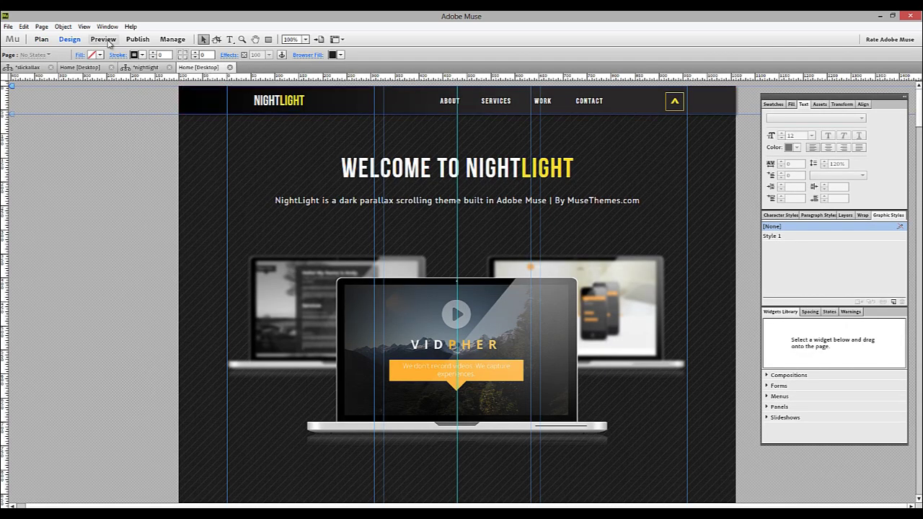
{"action": "left_click", "coordinate": [106, 41]}
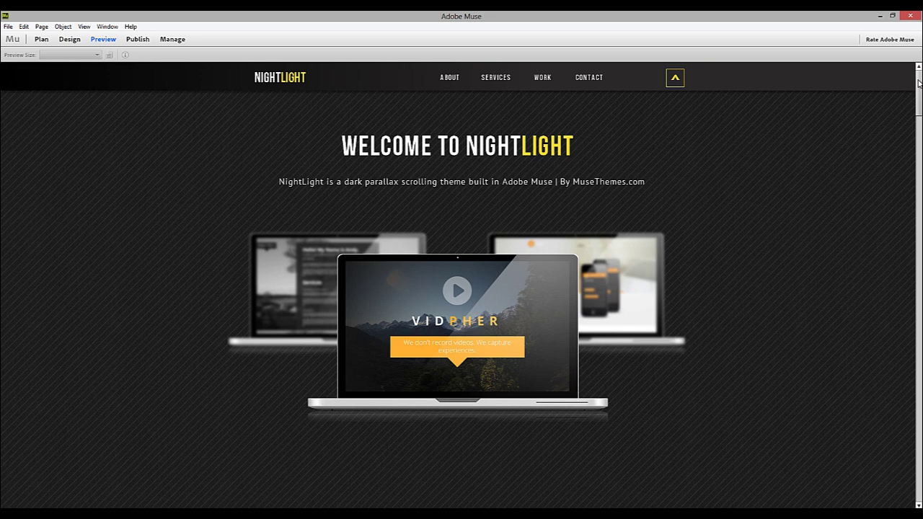
{"action": "left_click_drag", "start_coordinate": [918, 83], "coordinate": [919, 209]}
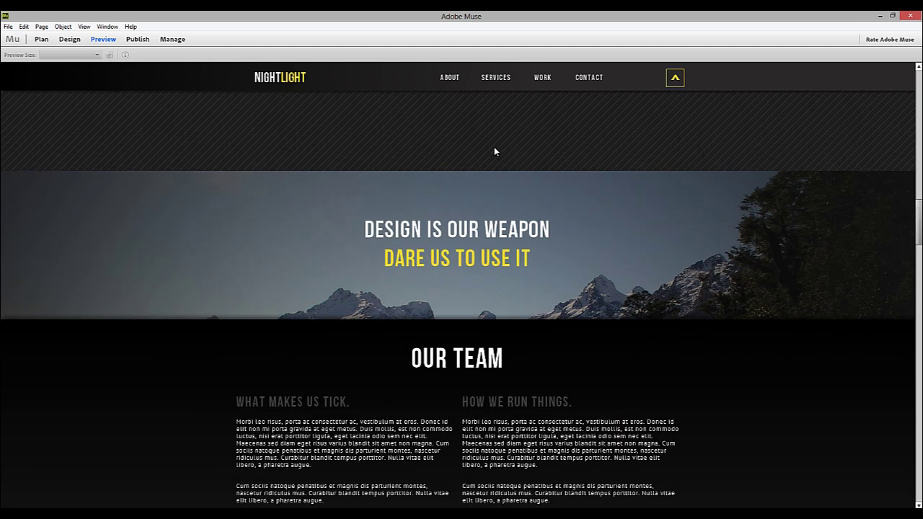
Scroll to the DESIGN IS OUR WEAPON banner in Design and review its scroll effect settings.
{"action": "left_click", "coordinate": [71, 39]}
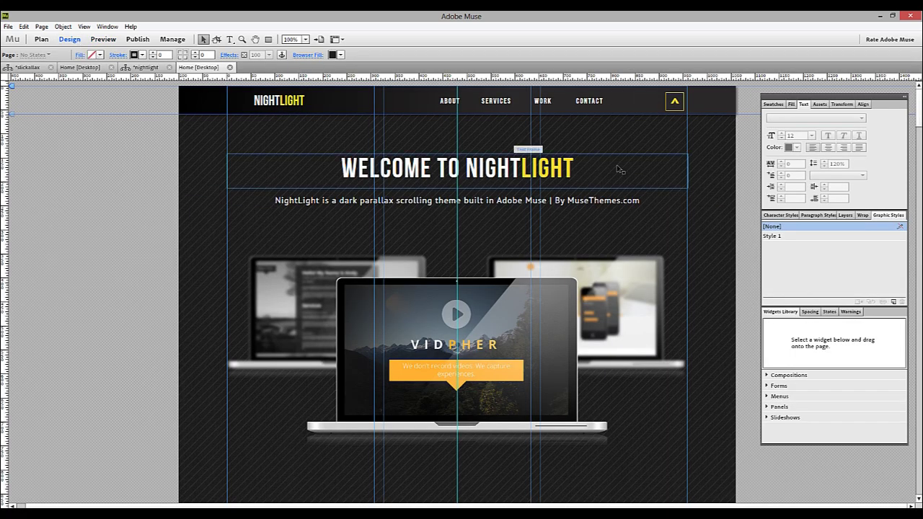
{"action": "scroll", "coordinate": [919, 110], "scroll_direction": "down", "scroll_amount": 1}
{"action": "left_click_drag", "start_coordinate": [919, 110], "coordinate": [906, 225]}
{"action": "left_click", "coordinate": [324, 206]}
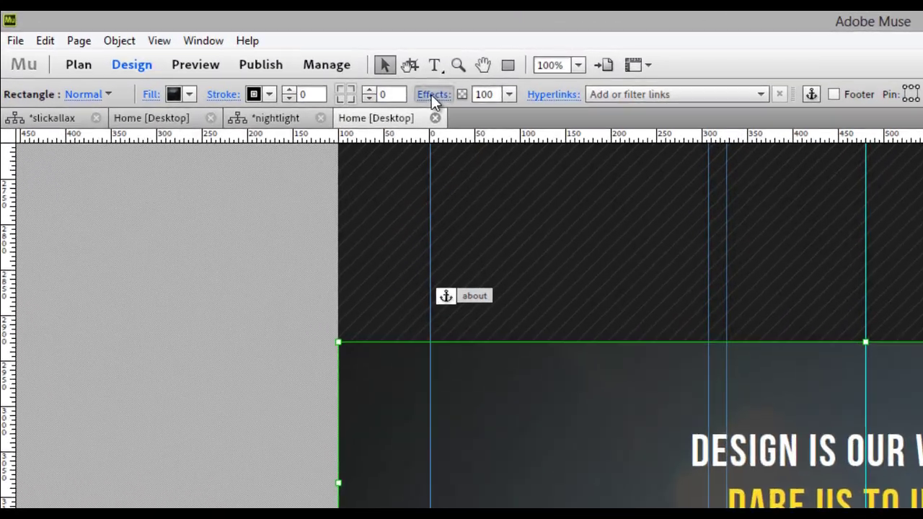
{"action": "left_click", "coordinate": [273, 60]}
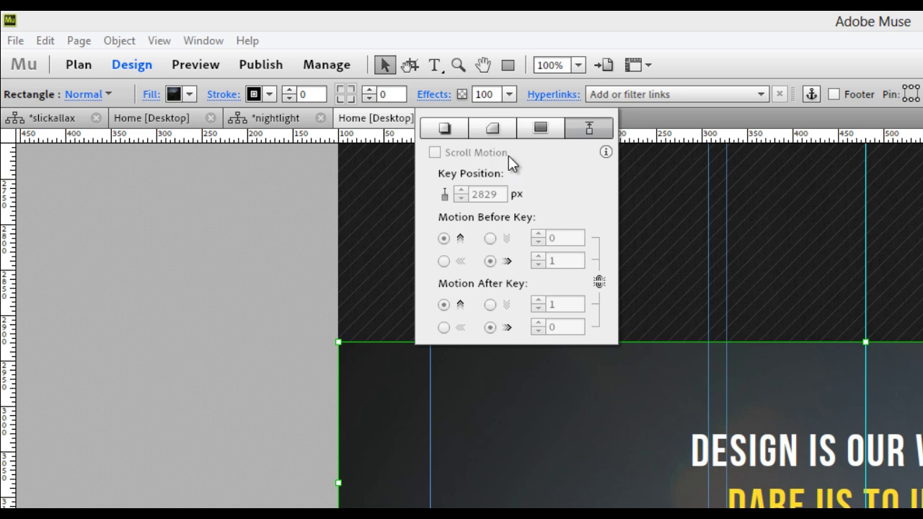
{"action": "left_click", "coordinate": [699, 375]}
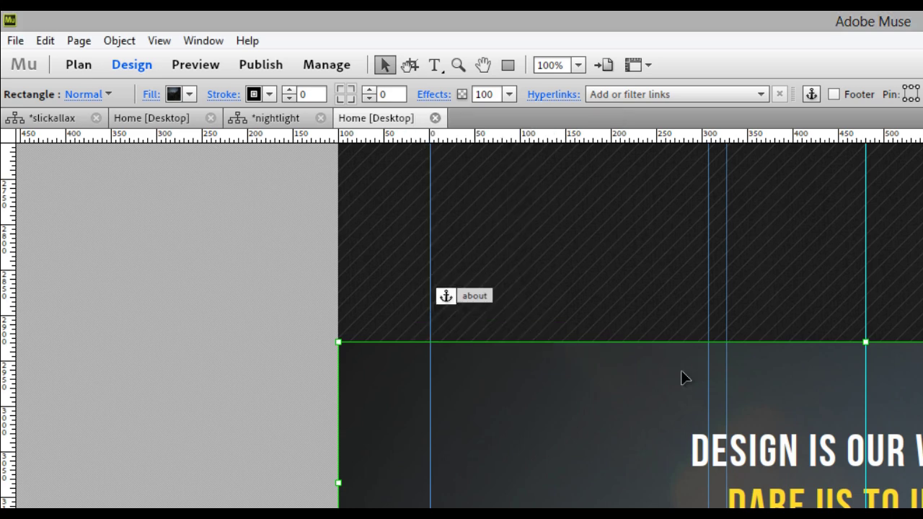
{"action": "left_click", "coordinate": [152, 97]}
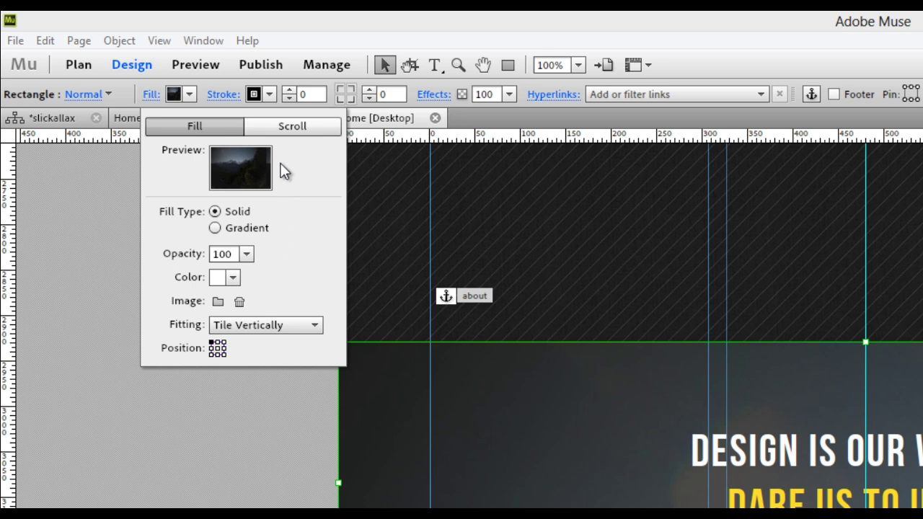
{"action": "left_click", "coordinate": [281, 125]}
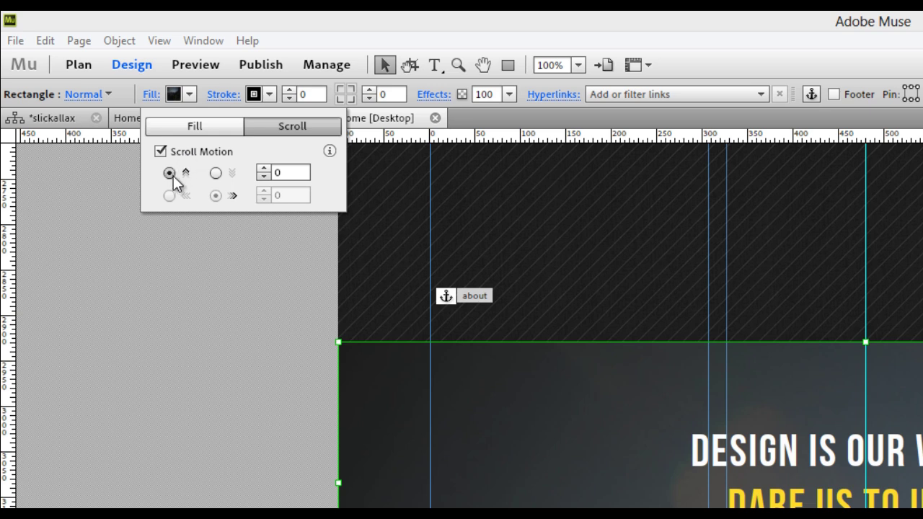
{"action": "left_click", "coordinate": [280, 173]}
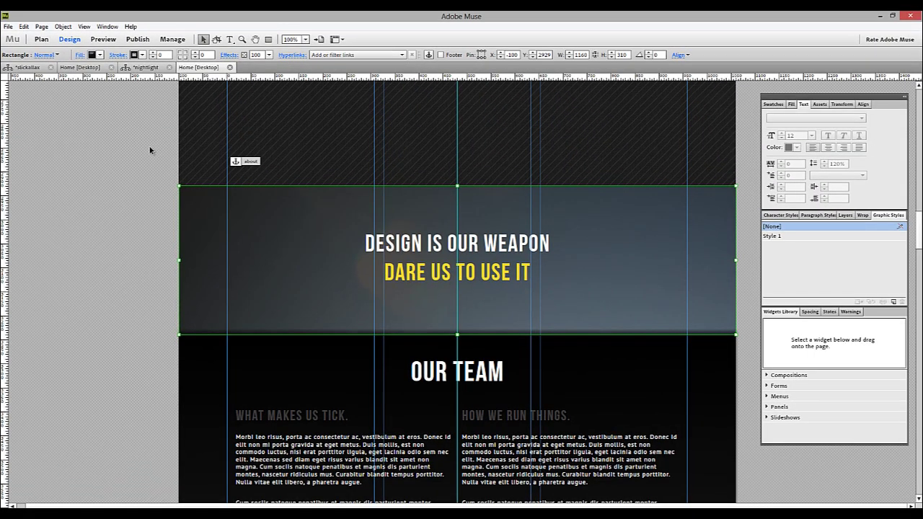
Draw a full-width rectangle above the DESIGN IS OUR WEAPON banner.
{"action": "left_click", "coordinate": [163, 163]}
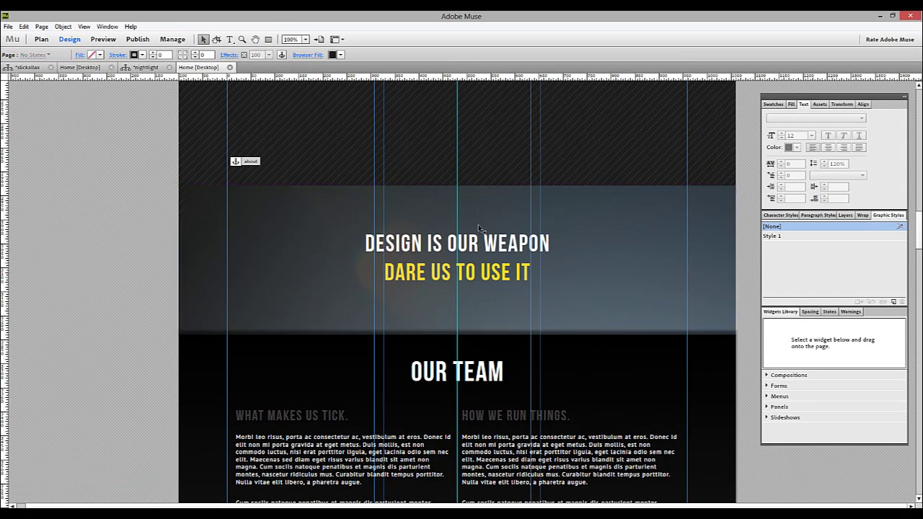
{"action": "left_click", "coordinate": [573, 210]}
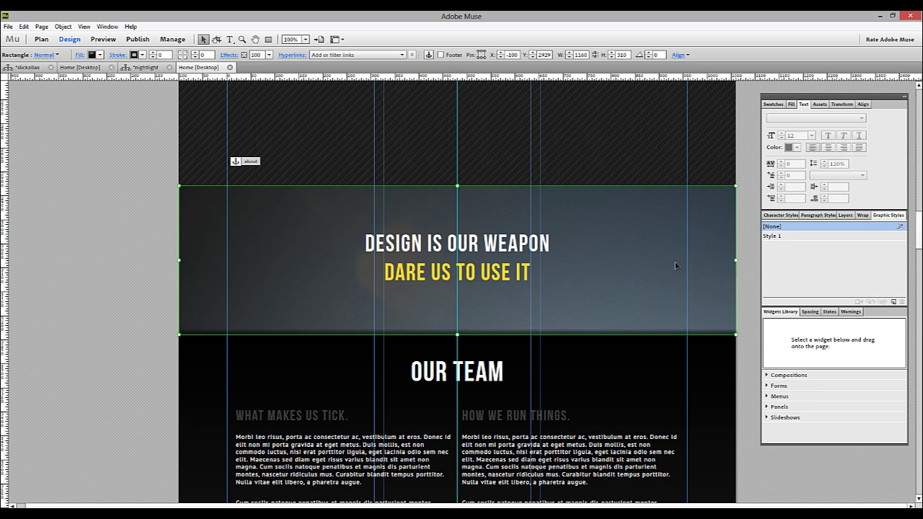
{"action": "left_click", "coordinate": [124, 130]}
{"action": "scroll", "coordinate": [124, 129], "scroll_direction": "up", "scroll_amount": 3}
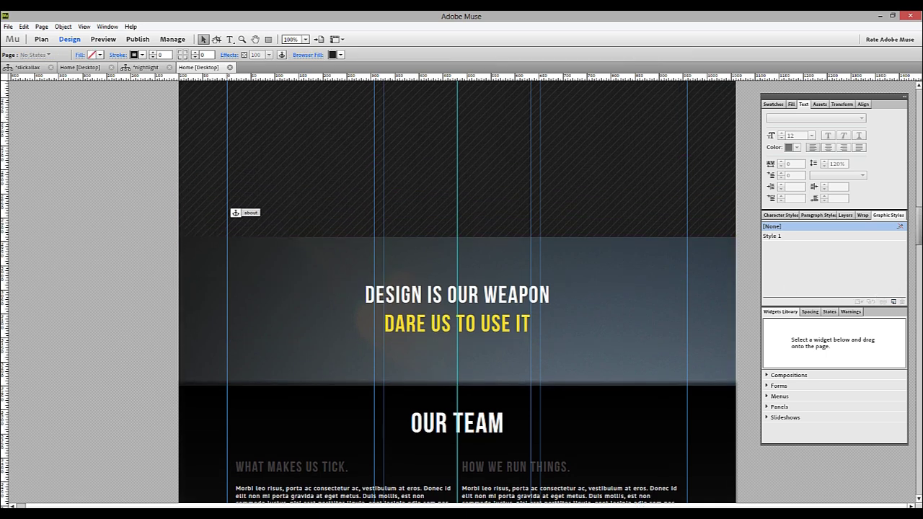
{"action": "left_click", "coordinate": [268, 39]}
{"action": "left_click_drag", "start_coordinate": [179, 114], "coordinate": [735, 250]}
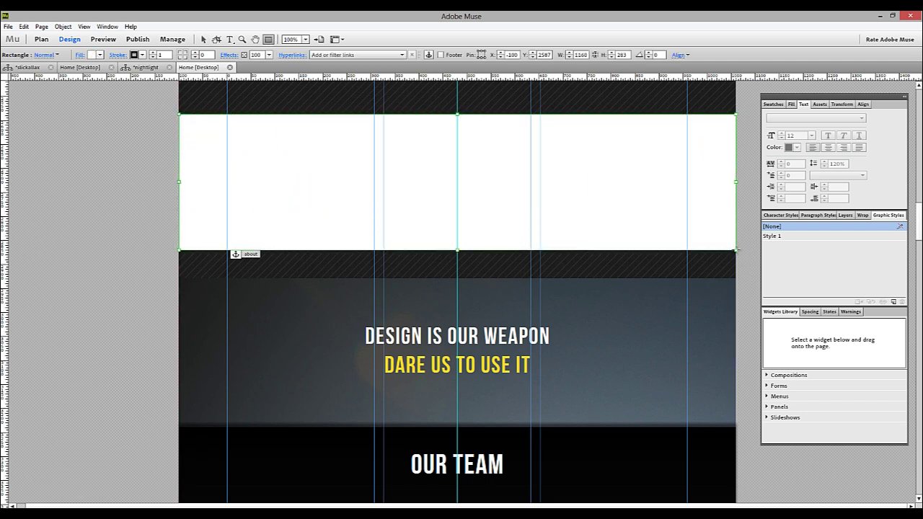
Set the new rectangle's stroke to 0 and its fill colour to None.
{"action": "left_click", "coordinate": [153, 58]}
{"action": "left_click", "coordinate": [203, 39]}
{"action": "left_click", "coordinate": [100, 55]}
{"action": "left_click", "coordinate": [99, 84]}
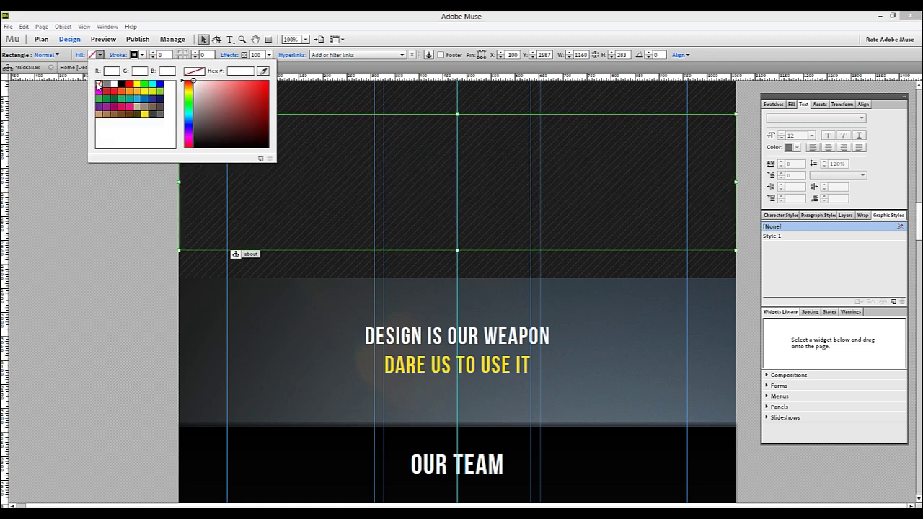
{"action": "left_click", "coordinate": [80, 55]}
Use bbq-1.jpg as the rectangle's fill image.
{"action": "left_click", "coordinate": [79, 55]}
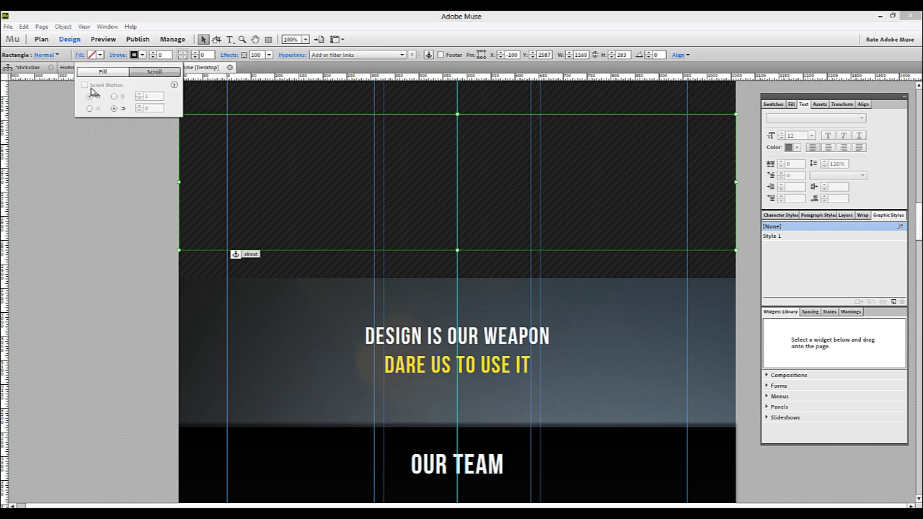
{"action": "left_click", "coordinate": [101, 72]}
{"action": "left_click", "coordinate": [115, 165]}
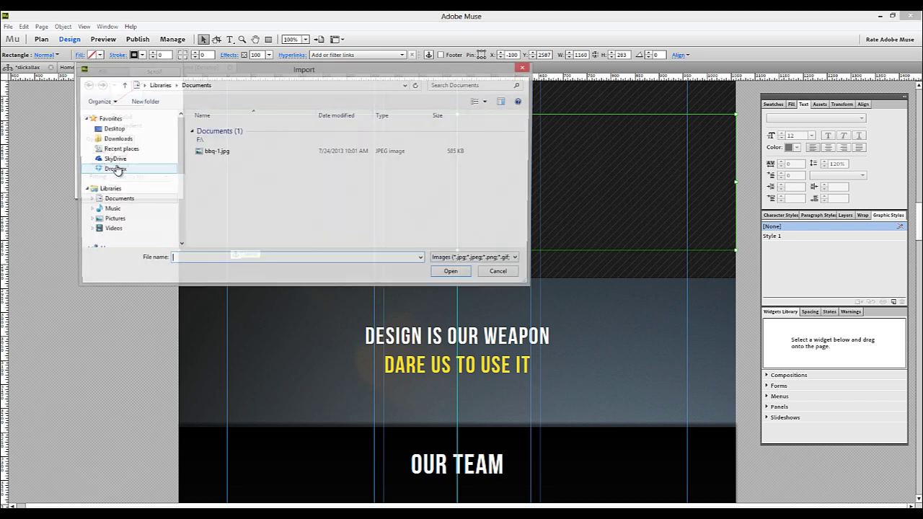
{"action": "left_click", "coordinate": [215, 152]}
{"action": "left_click", "coordinate": [453, 274]}
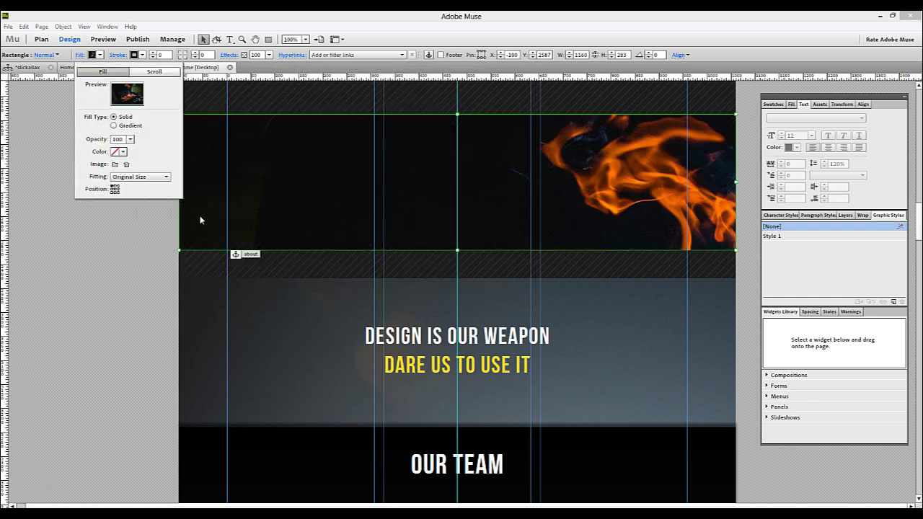
{"action": "left_click", "coordinate": [102, 39]}
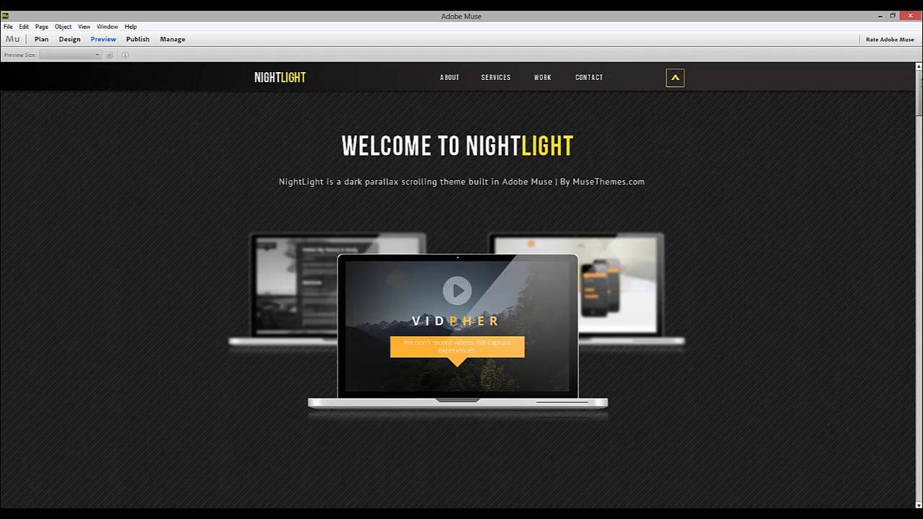
{"action": "left_click_drag", "start_coordinate": [919, 94], "coordinate": [919, 199]}
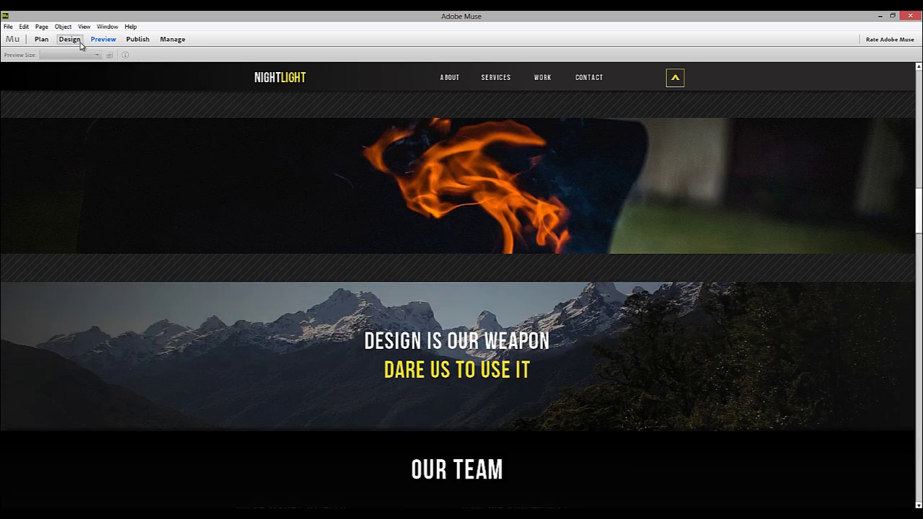
{"action": "left_click", "coordinate": [70, 40]}
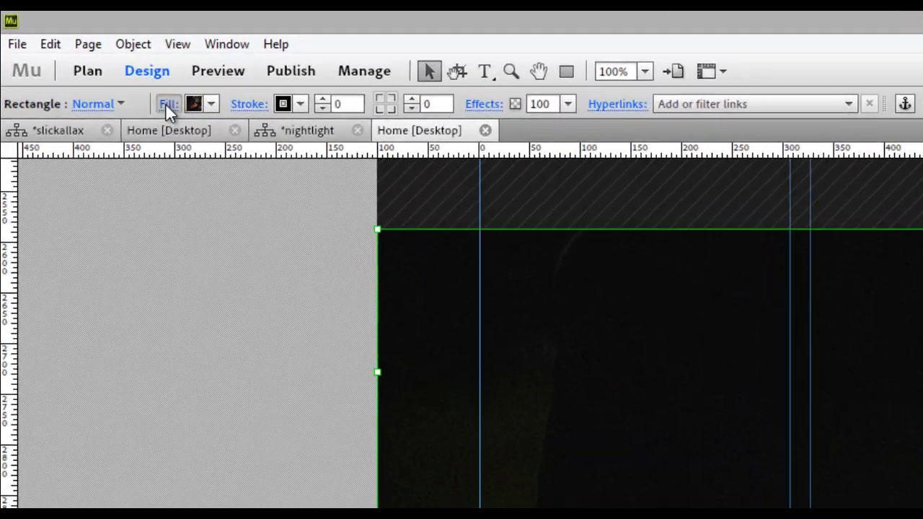
Set the rectangle's fill image fitting to Tile Vertically.
{"action": "left_click", "coordinate": [79, 55]}
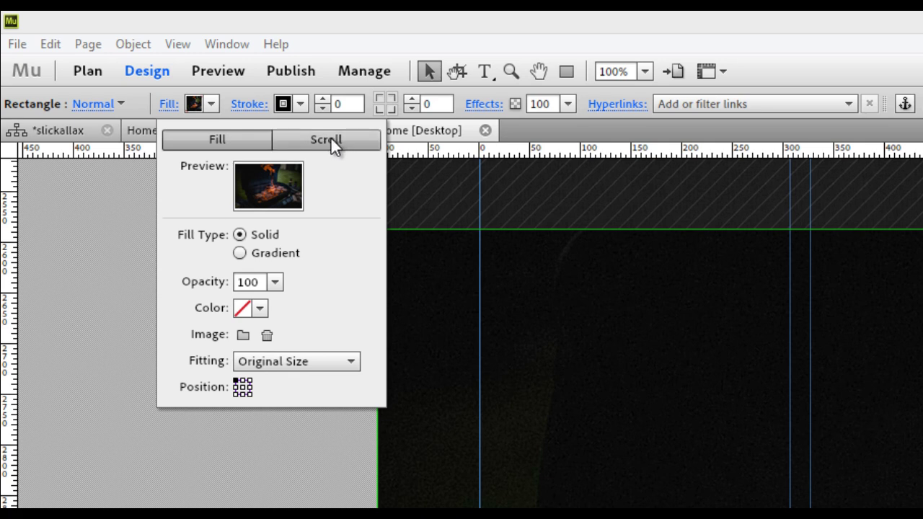
{"action": "left_click", "coordinate": [330, 142]}
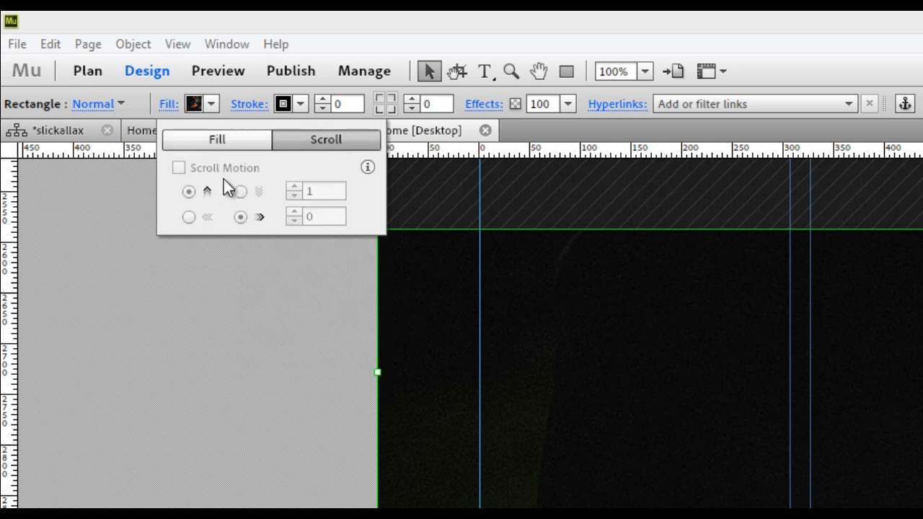
{"action": "left_click", "coordinate": [242, 141]}
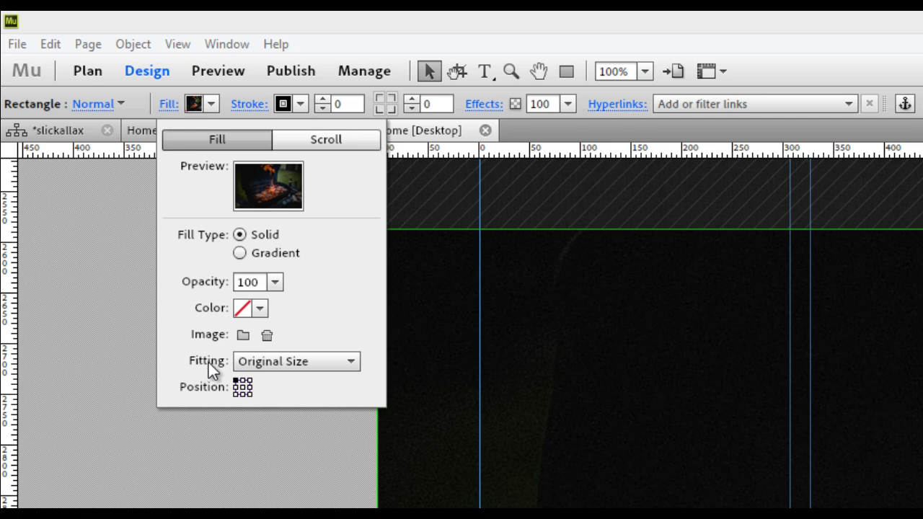
{"action": "left_click", "coordinate": [302, 364]}
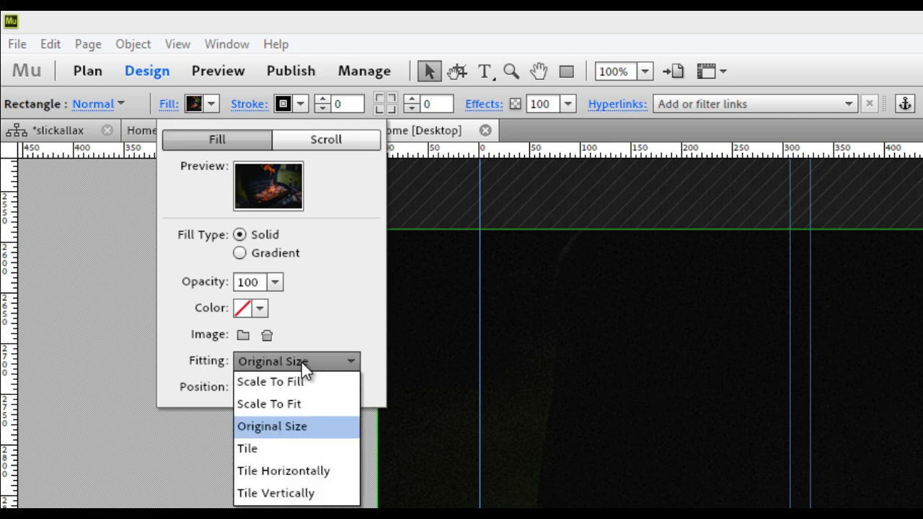
{"action": "left_click", "coordinate": [280, 494]}
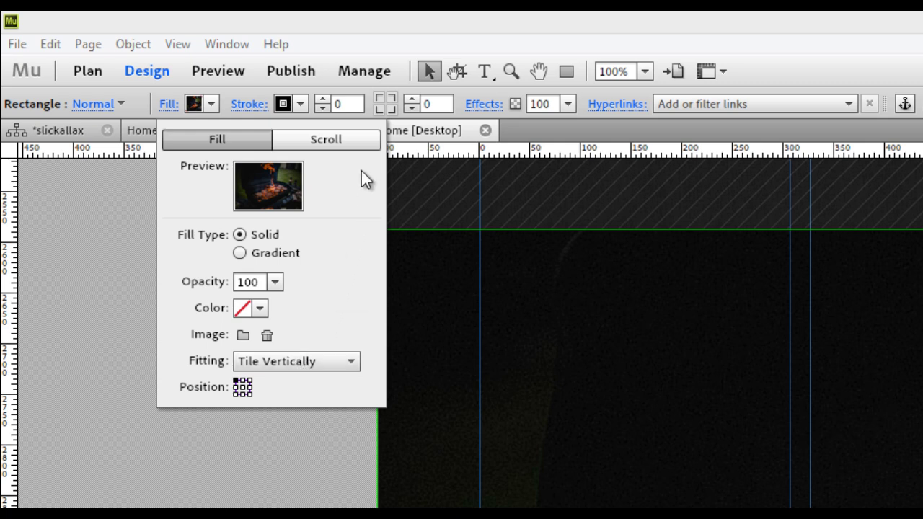
Enable the fill's Scroll Motion with the upward direction and a value of 0.
{"action": "left_click", "coordinate": [329, 141]}
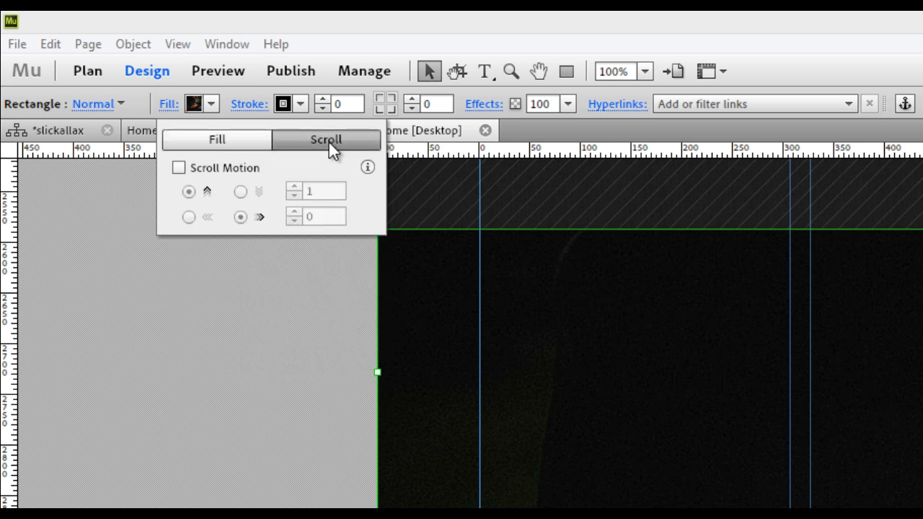
{"action": "left_click", "coordinate": [179, 169]}
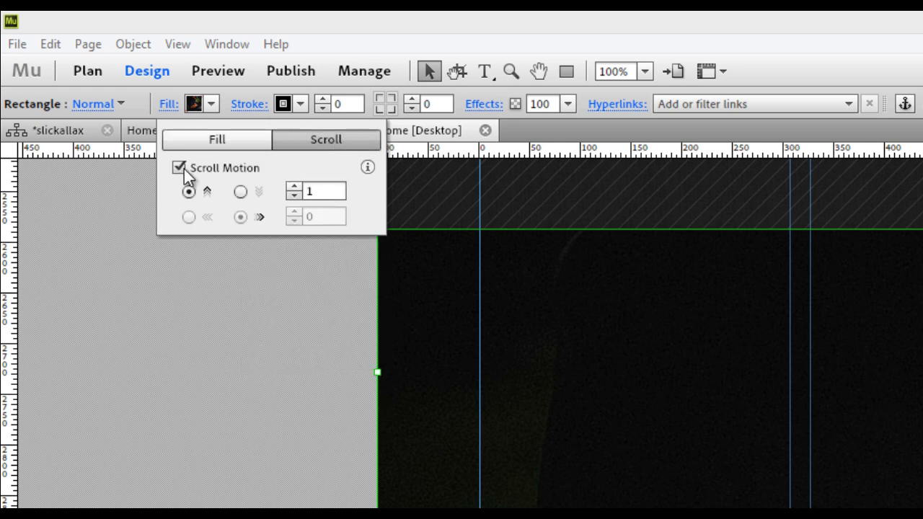
{"action": "left_click", "coordinate": [188, 192]}
{"action": "left_click", "coordinate": [292, 197]}
{"action": "type", "text": "0"}
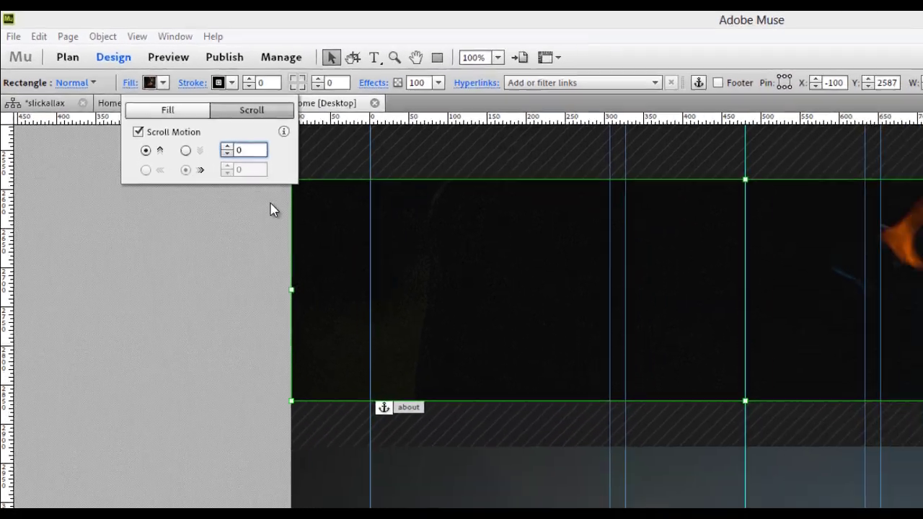
{"action": "key", "text": "Return"}
Preview the NightLight page and scroll to watch the barbecue background stay fixed.
{"action": "left_click", "coordinate": [110, 44]}
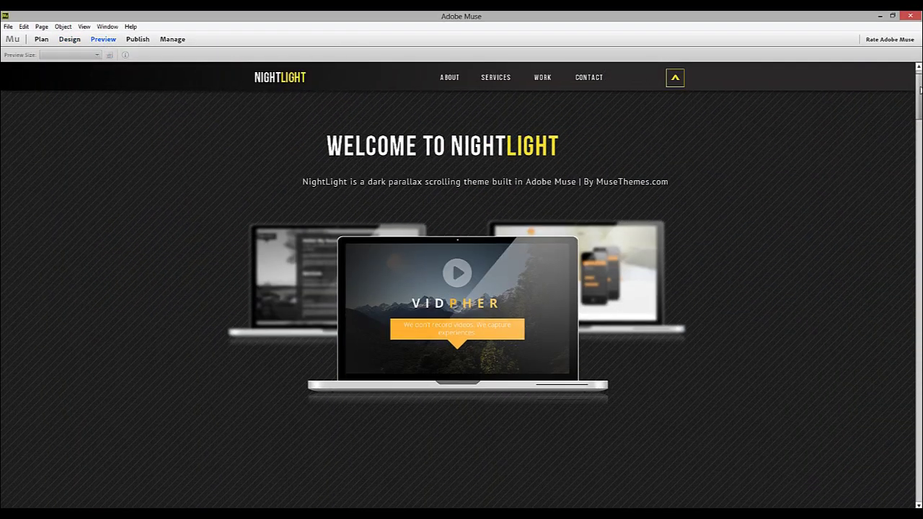
{"action": "left_click_drag", "start_coordinate": [913, 89], "coordinate": [907, 209]}
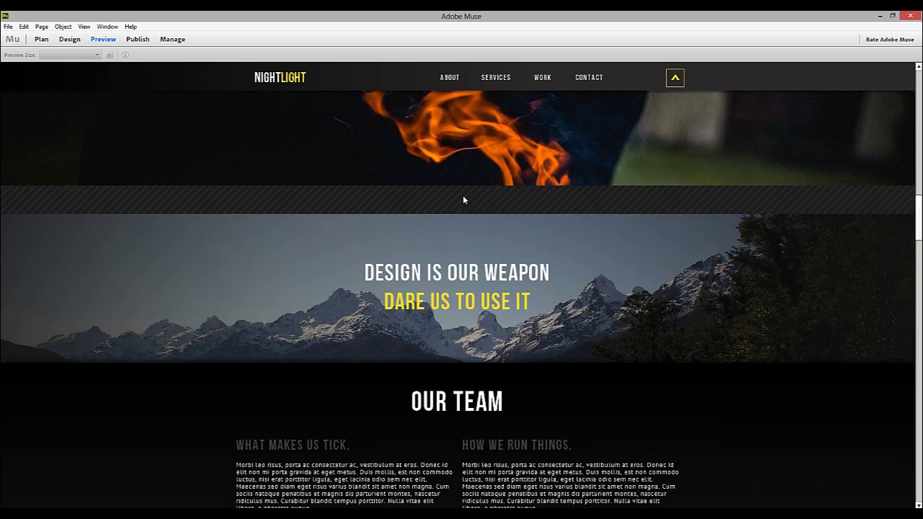
Switch from Preview back to Design mode on the NightLight Home page.
{"action": "left_click", "coordinate": [70, 38]}
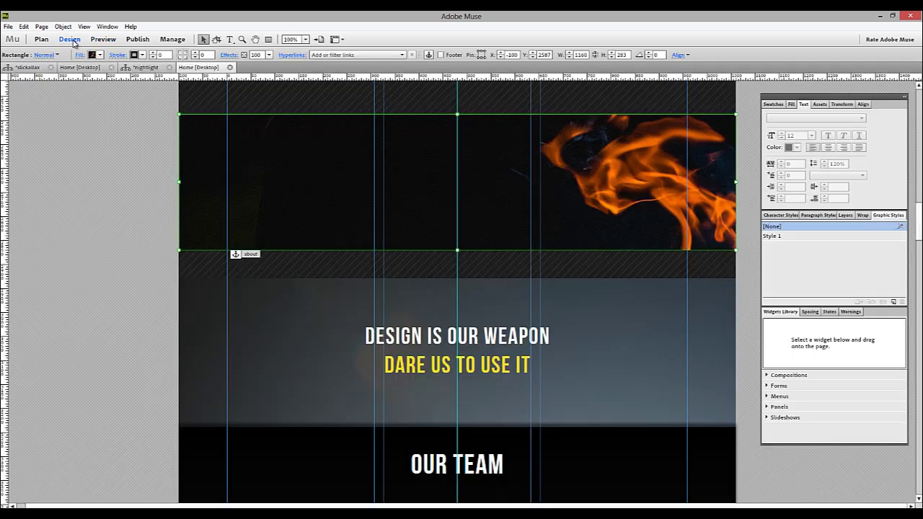